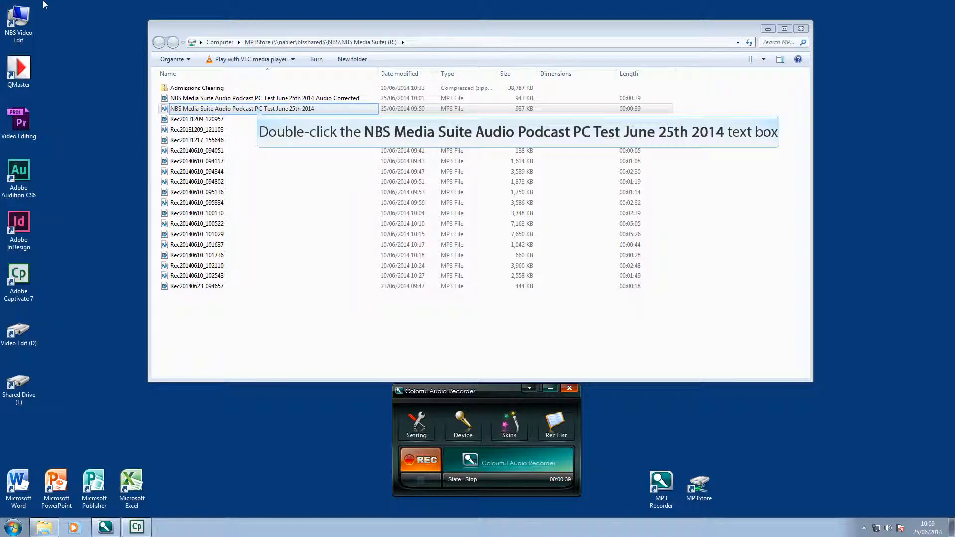
Play the MP3 "NBS Media Suite Audio Podcast PC Test June 25th 2014" in VLC media player, stop it and close the player.
double_click(257, 112)
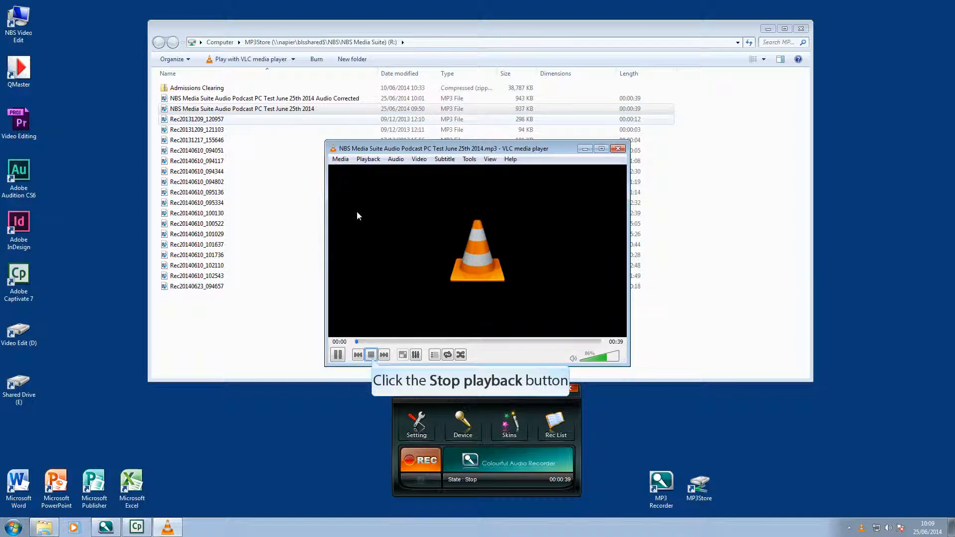
click(371, 356)
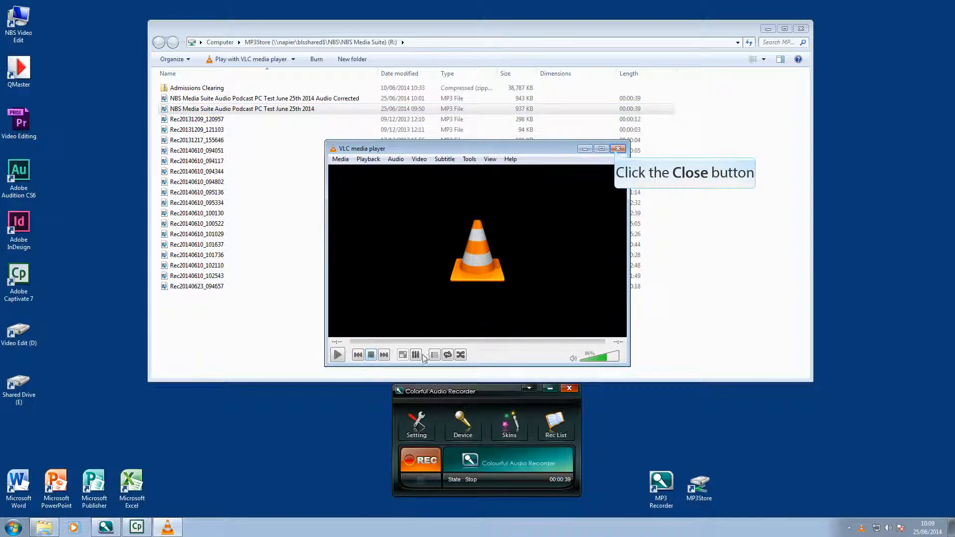
click(617, 149)
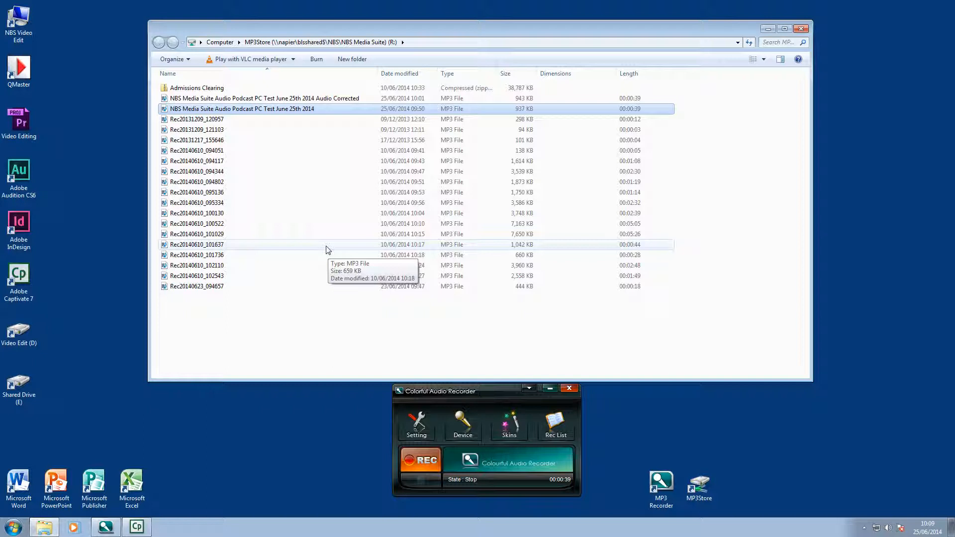
Launch Adobe Audition and import the file "NBS Media Suite Audio Podcast PC Test June 25th 2014" from the MP3Store drive.
double_click(28, 175)
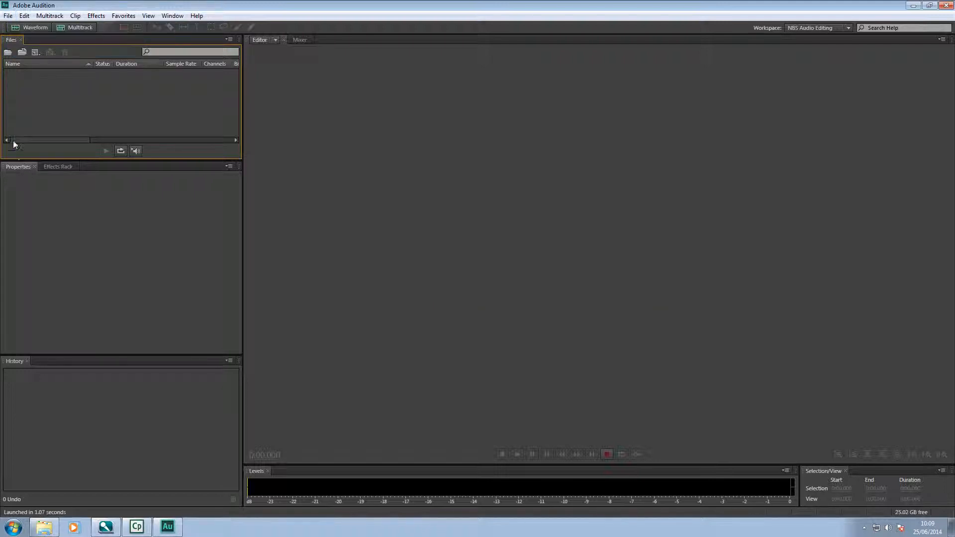
click(7, 18)
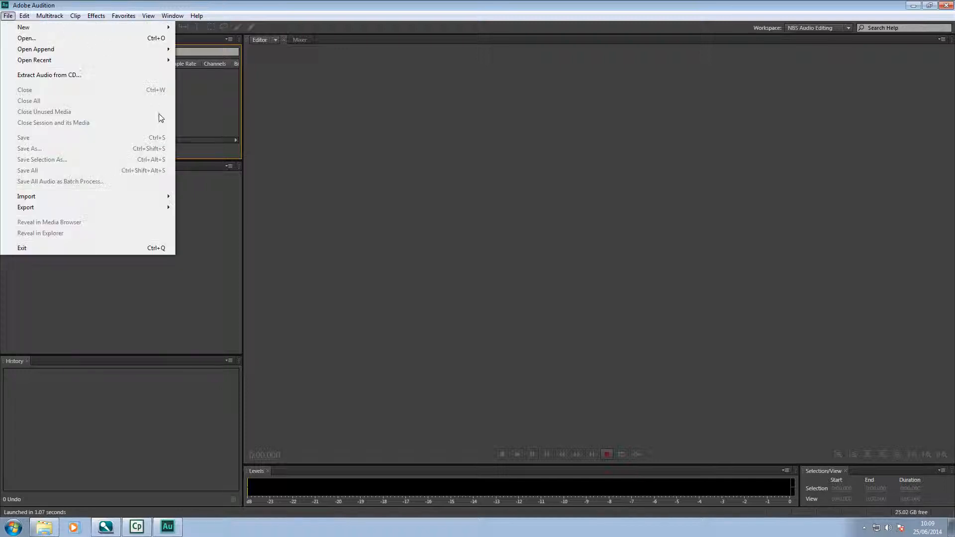
mouse_move(172, 198)
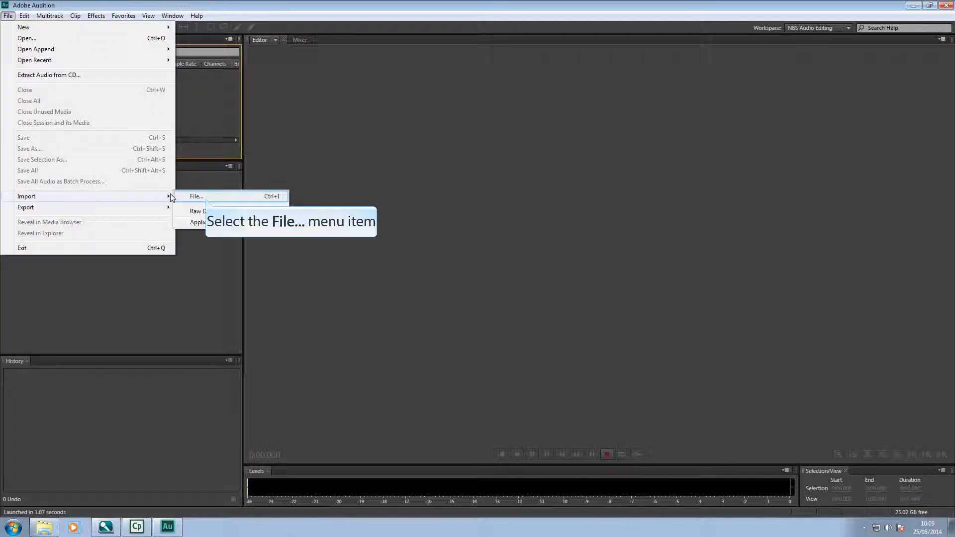
click(197, 197)
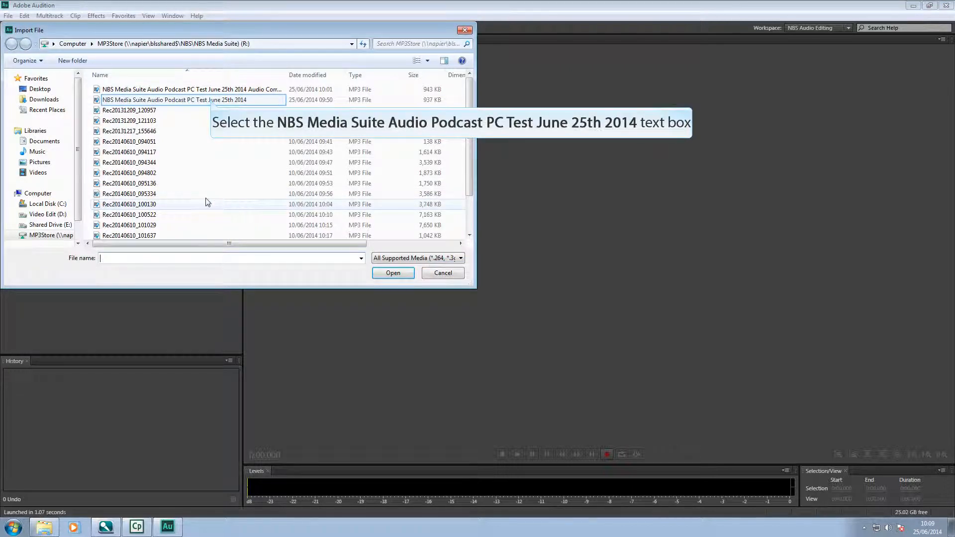
click(211, 100)
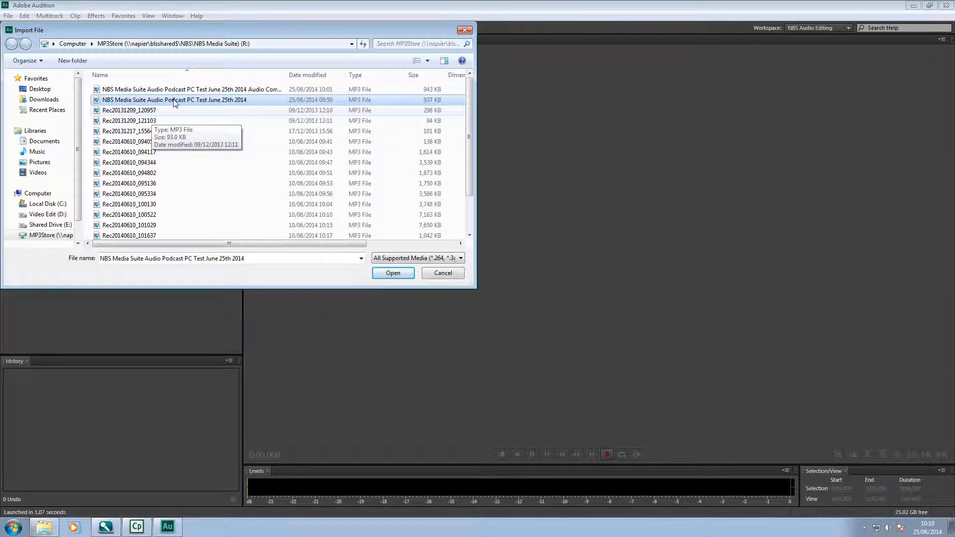
click(392, 273)
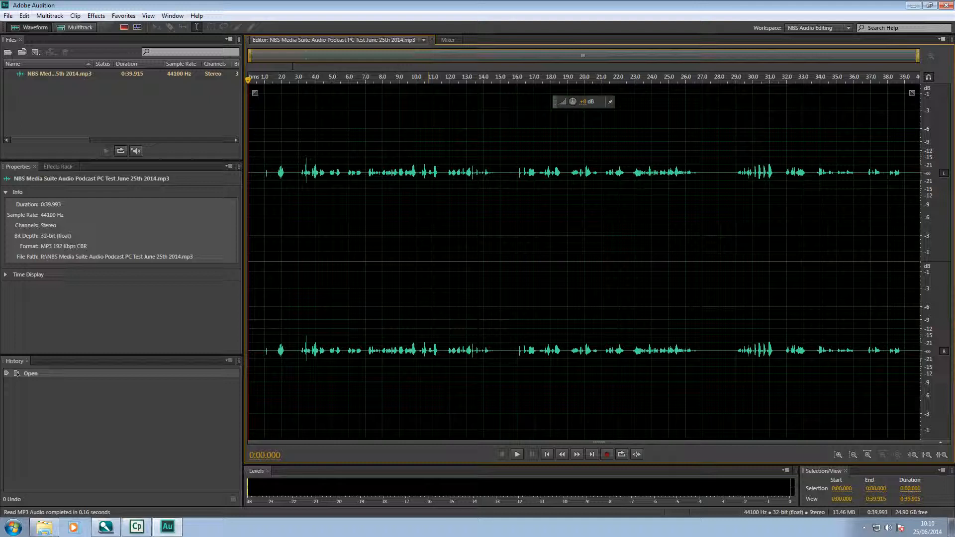
Listen to the opening seconds of the imported podcast recording and stop playback.
key(space)
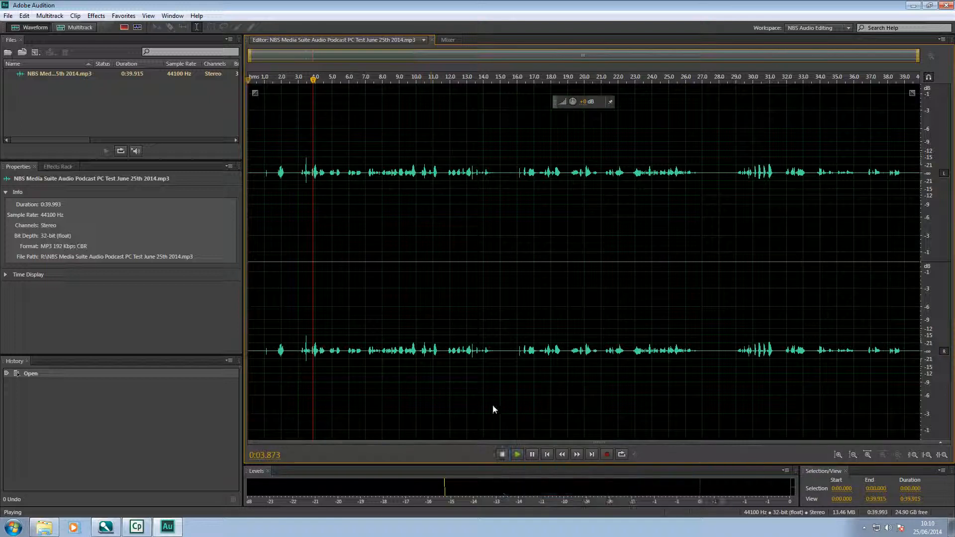
click(502, 455)
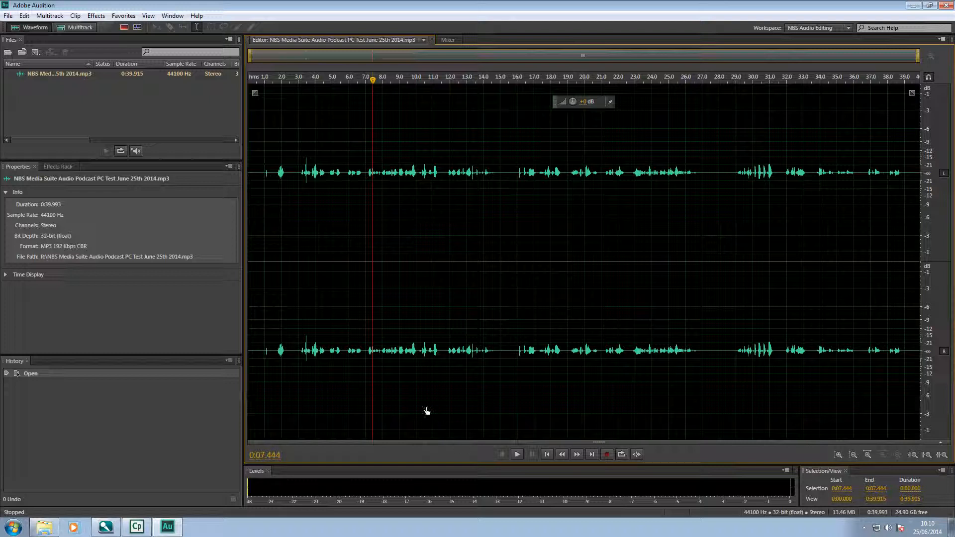
Select the silent gap between the spoken passages, from about 26.6 to 29.1 seconds, in the podcast waveform.
drag(373, 80, 671, 117)
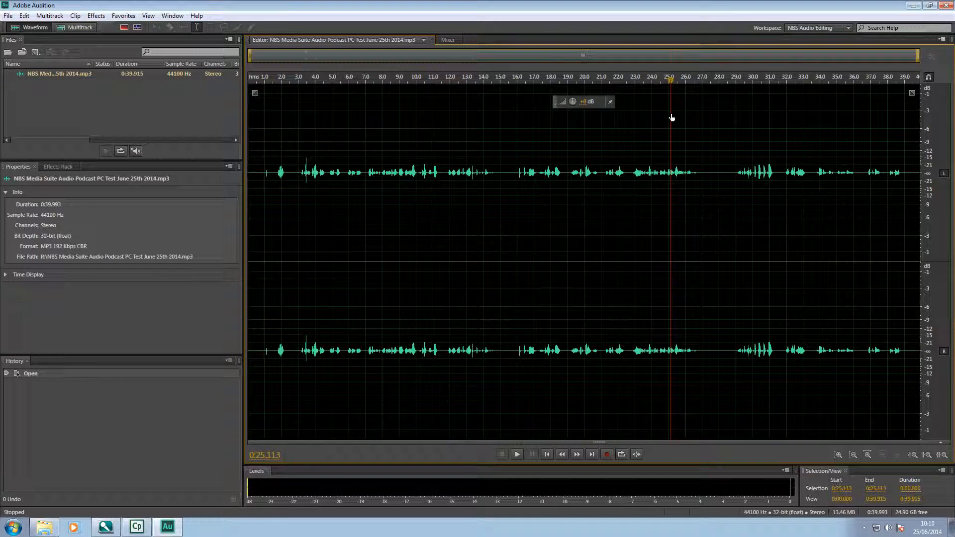
drag(671, 117, 699, 127)
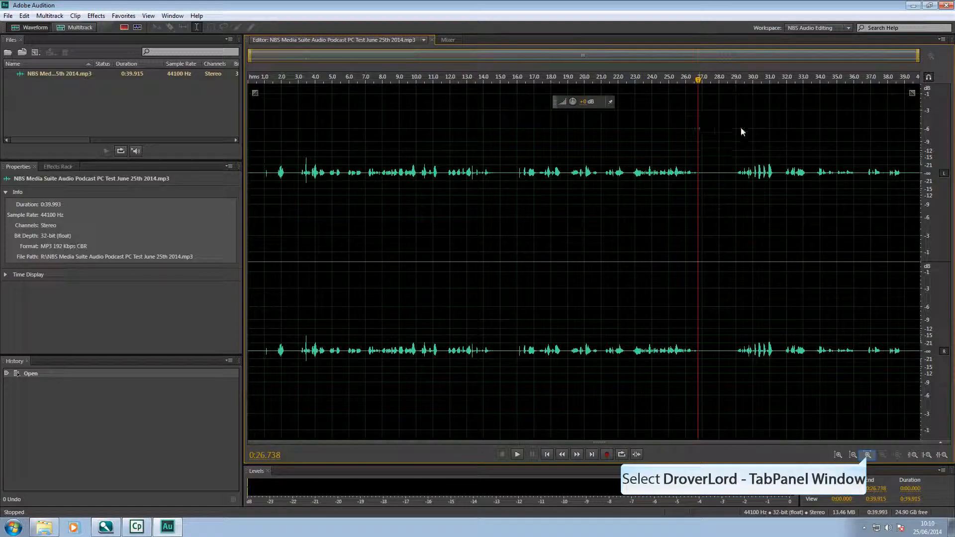
double_click(868, 454)
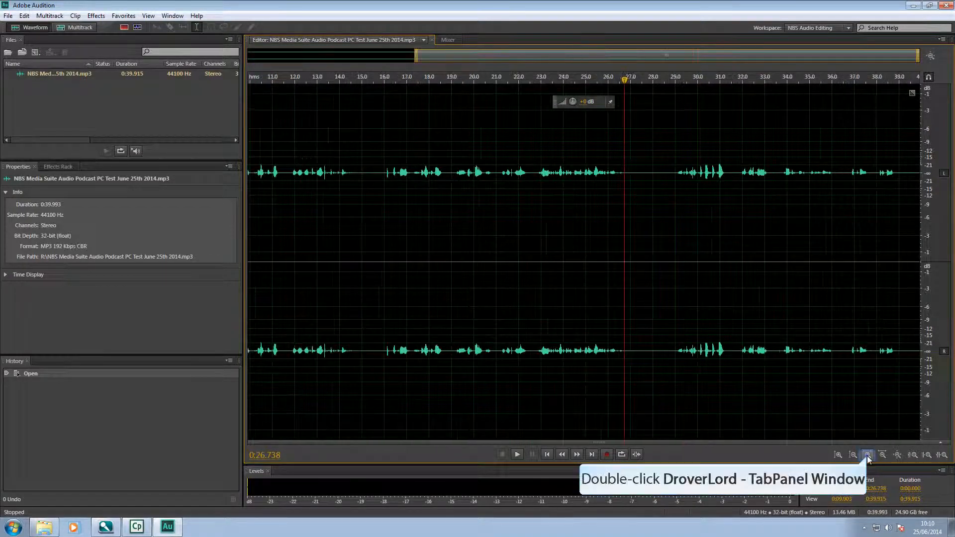
click(868, 455)
click(867, 455)
click(868, 455)
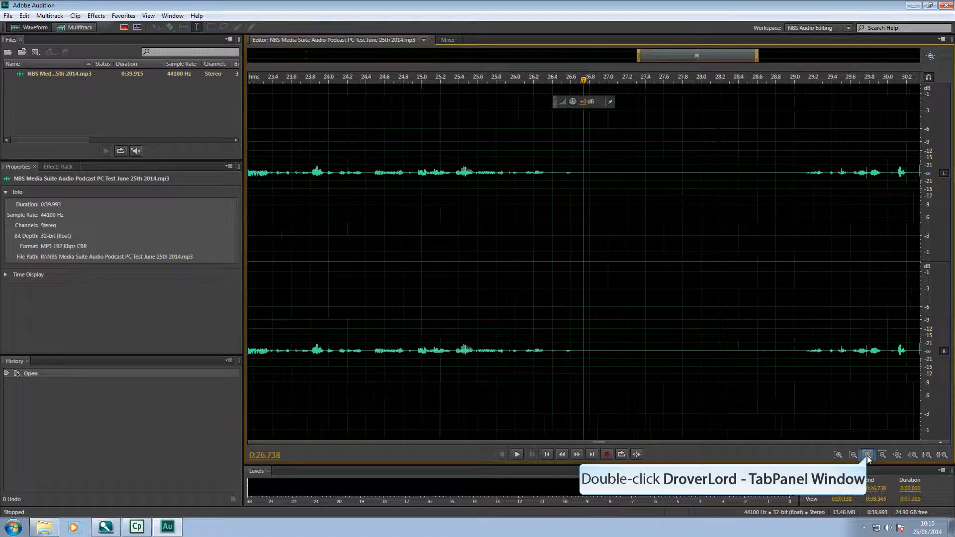
click(868, 455)
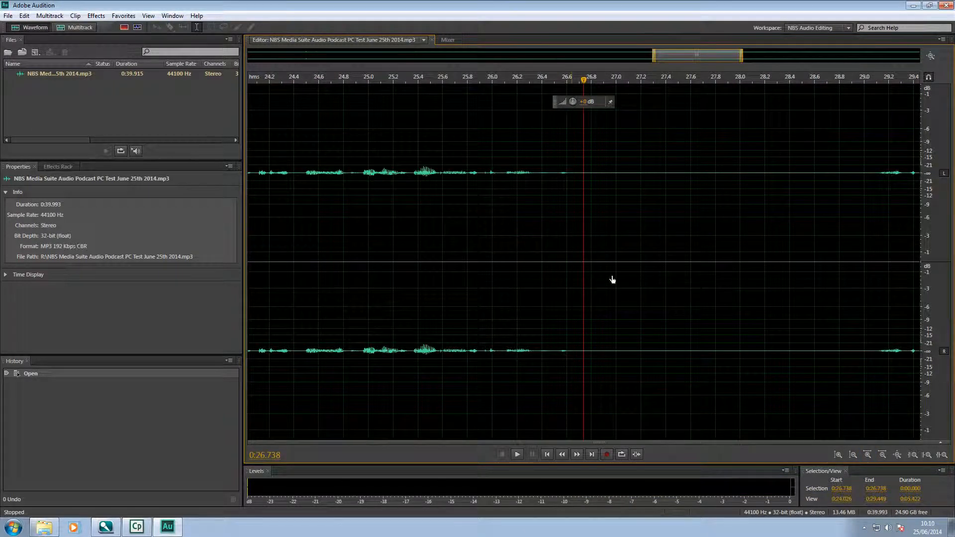
mouse_move(585, 81)
mouse_down()
mouse_move(537, 86)
mouse_move(555, 94)
mouse_move(571, 85)
mouse_up()
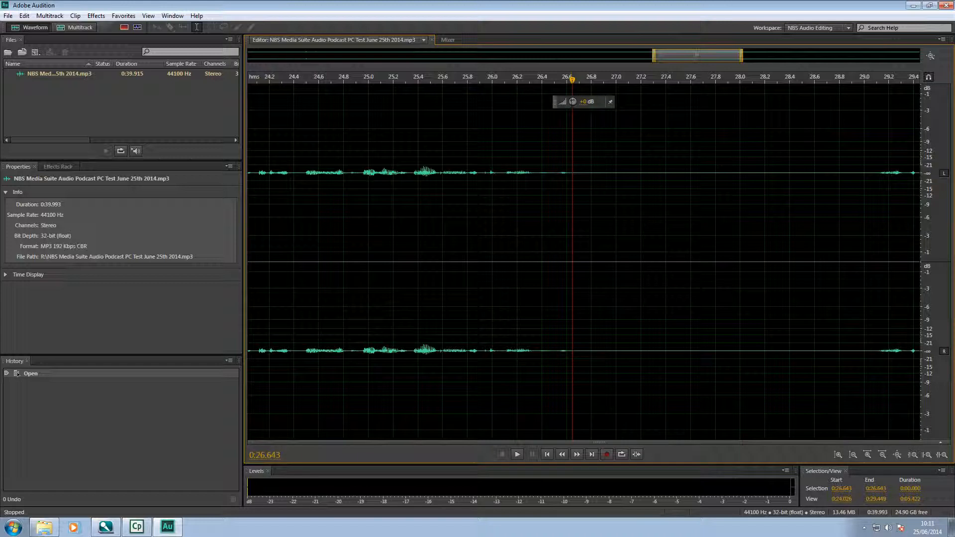
click(571, 262)
drag(571, 120, 874, 138)
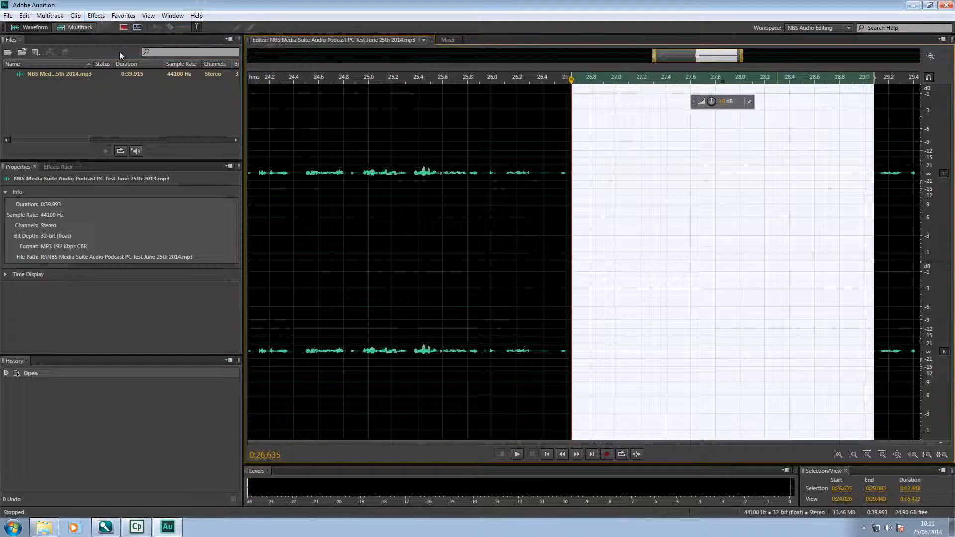
Capture a noise print from the selected silent section and accept the notice.
click(96, 16)
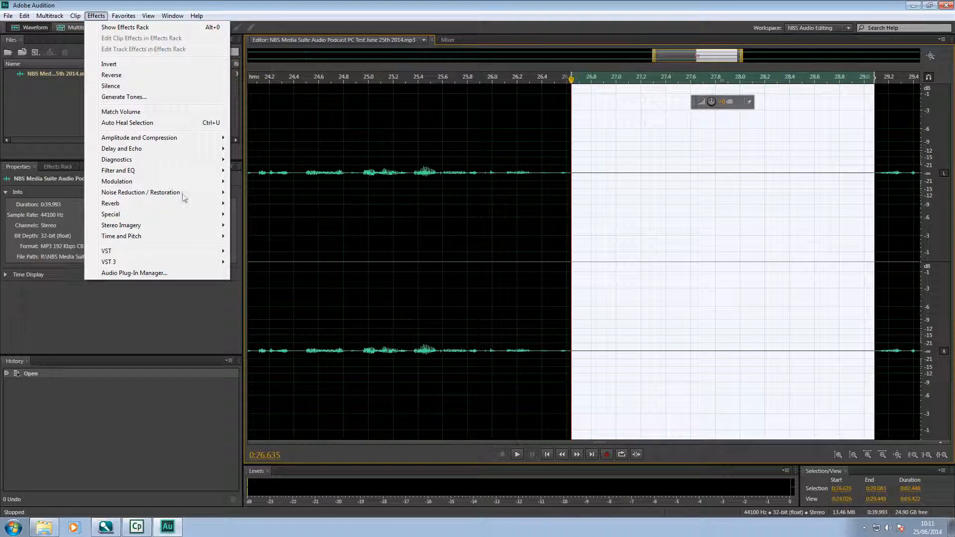
mouse_move(184, 197)
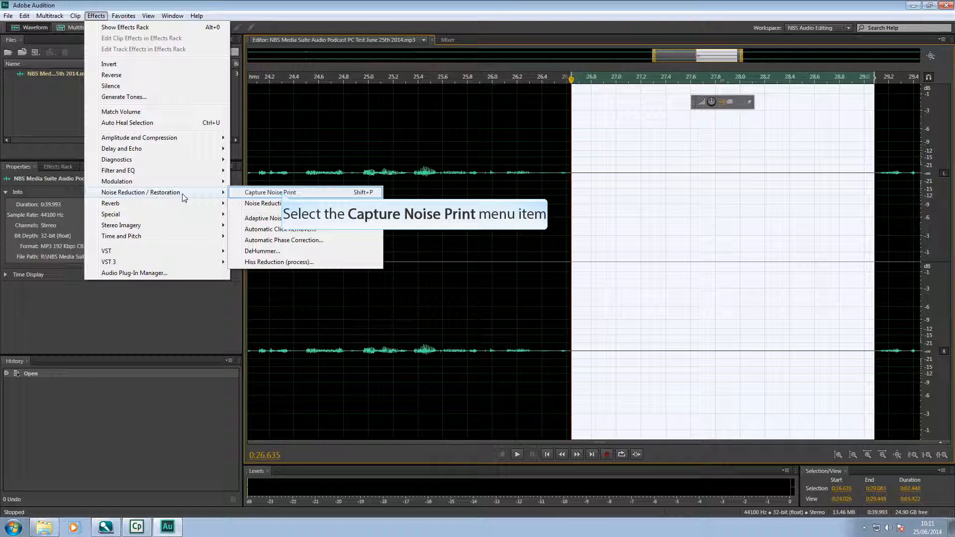
click(282, 193)
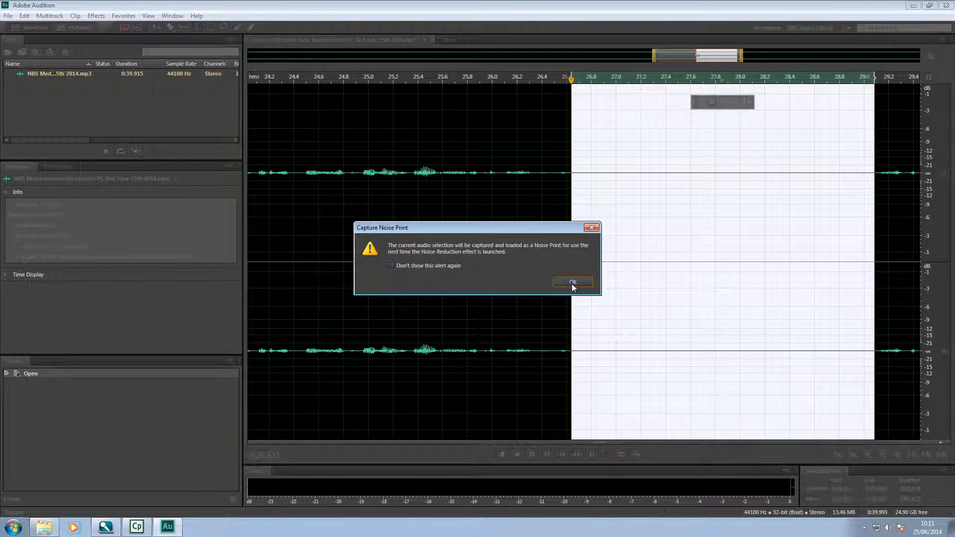
click(572, 282)
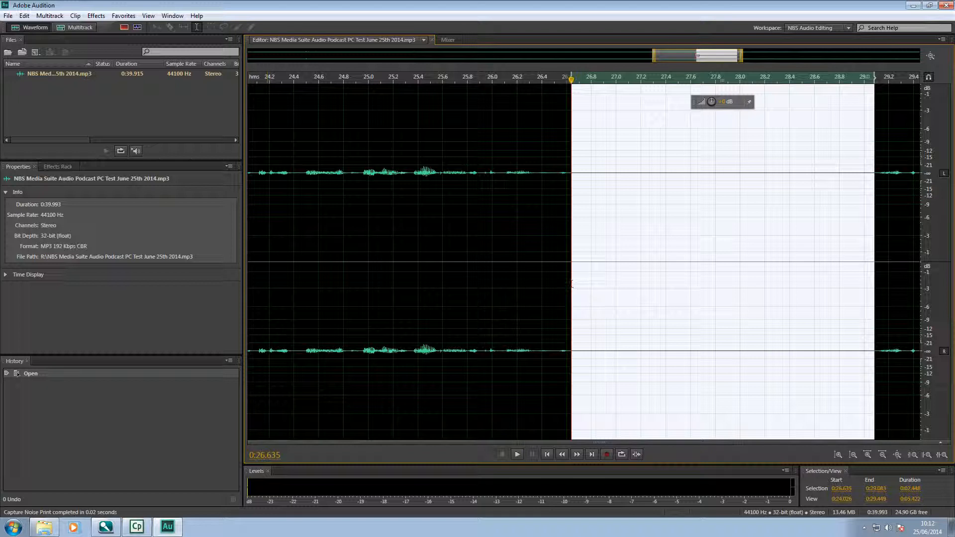
Select the entire waveform, preview the Noise Reduction (process) effect with the captured noise print, and apply it.
key(ctrl+a)
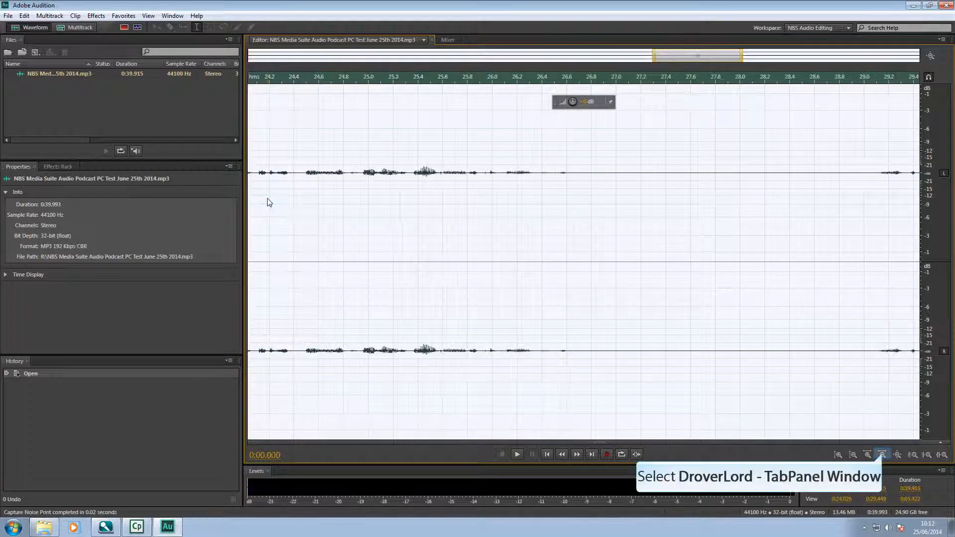
double_click(883, 454)
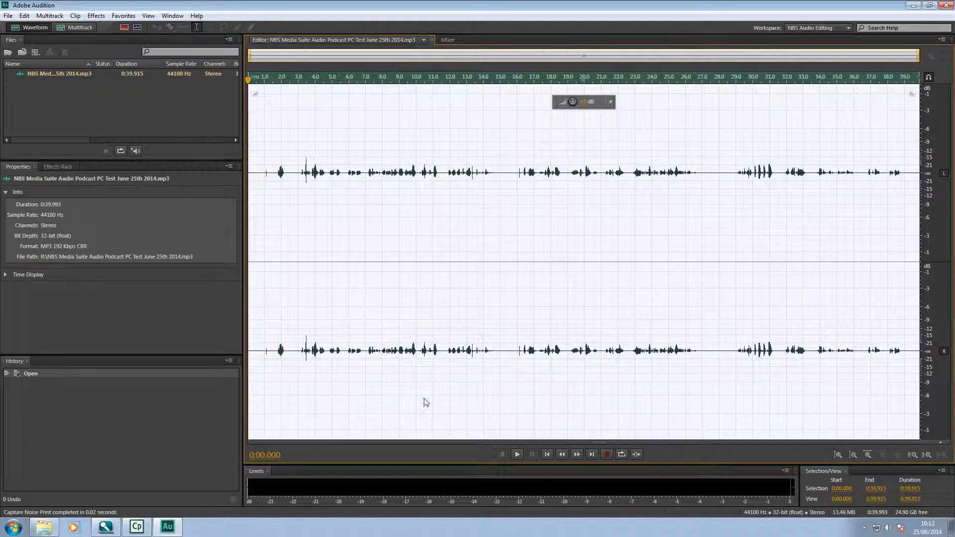
click(105, 16)
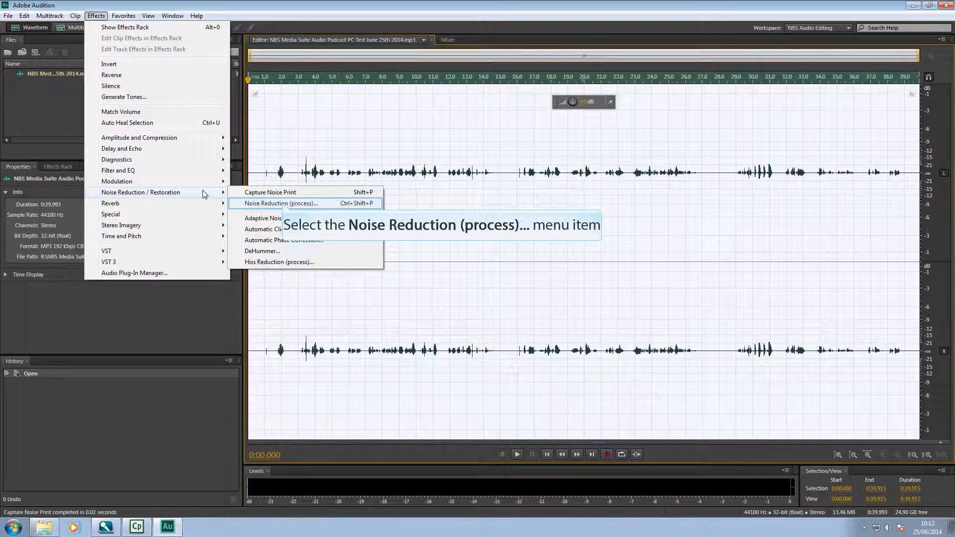
click(281, 203)
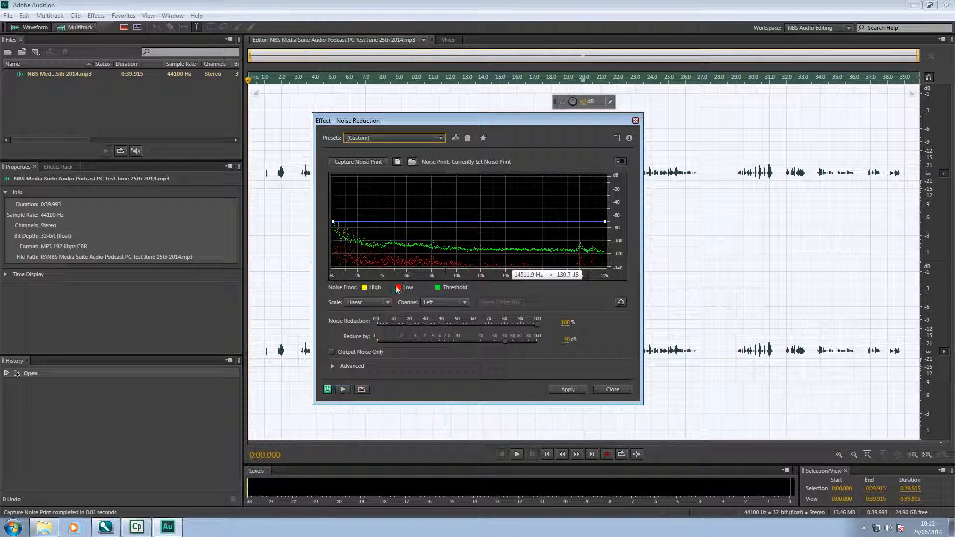
click(344, 390)
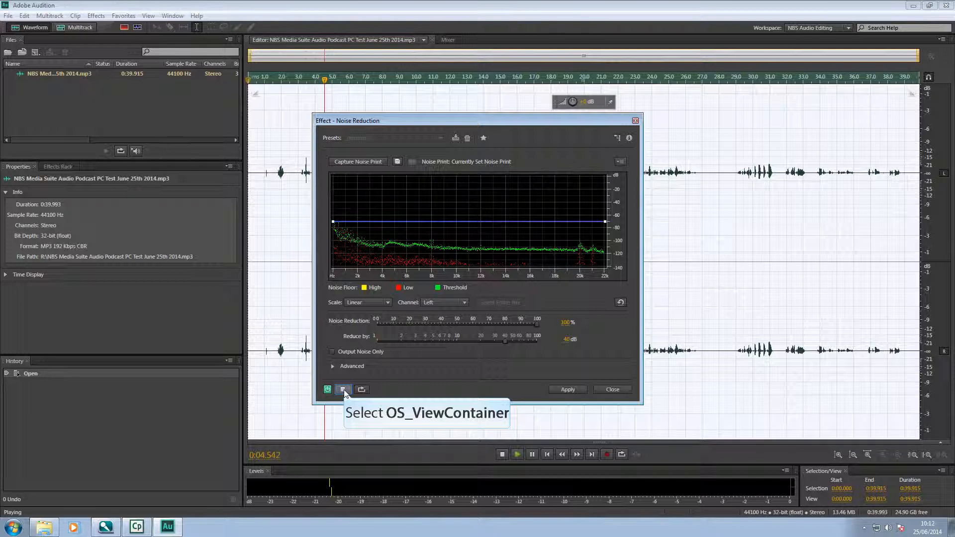
click(345, 390)
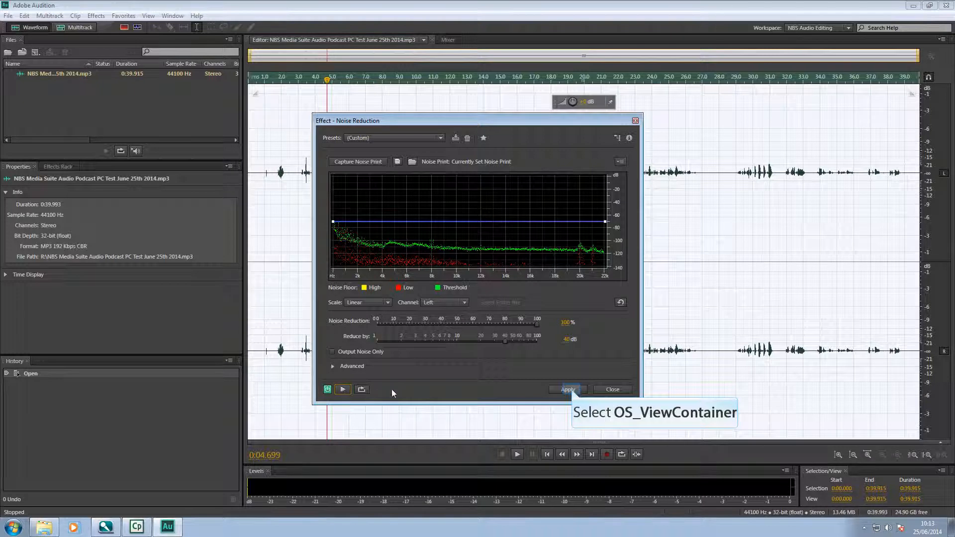
click(568, 390)
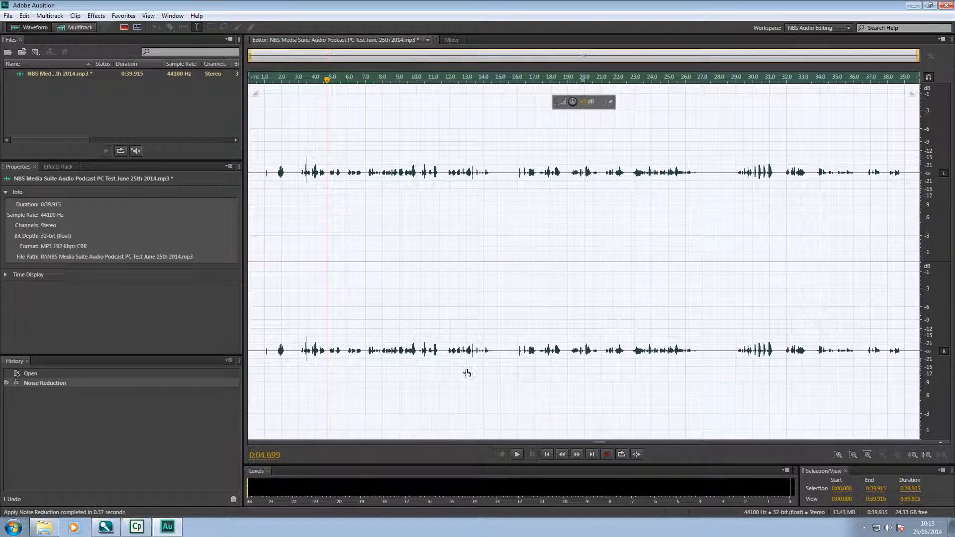
Return the playhead to the start, listen to the noise-reduced recording and stop playback.
drag(328, 82, 248, 80)
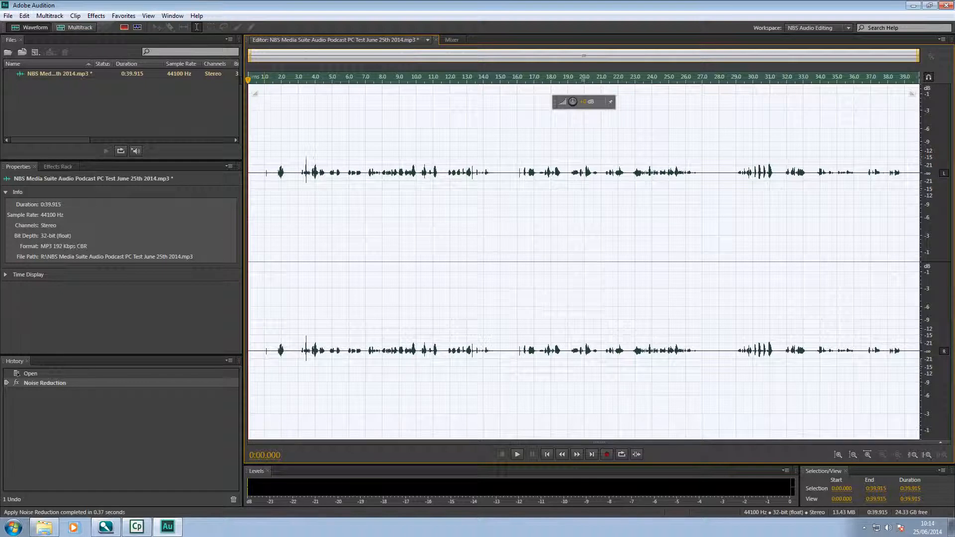
key(space)
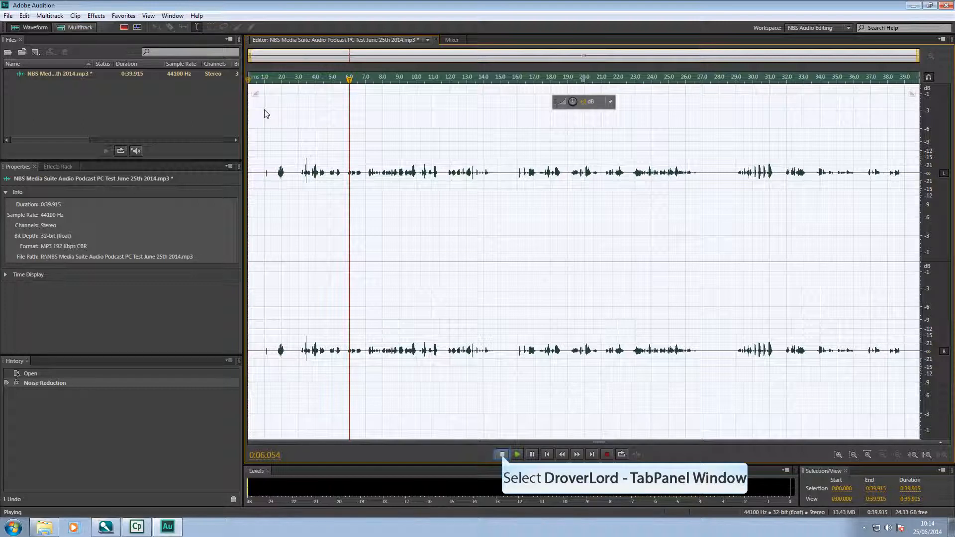
click(502, 455)
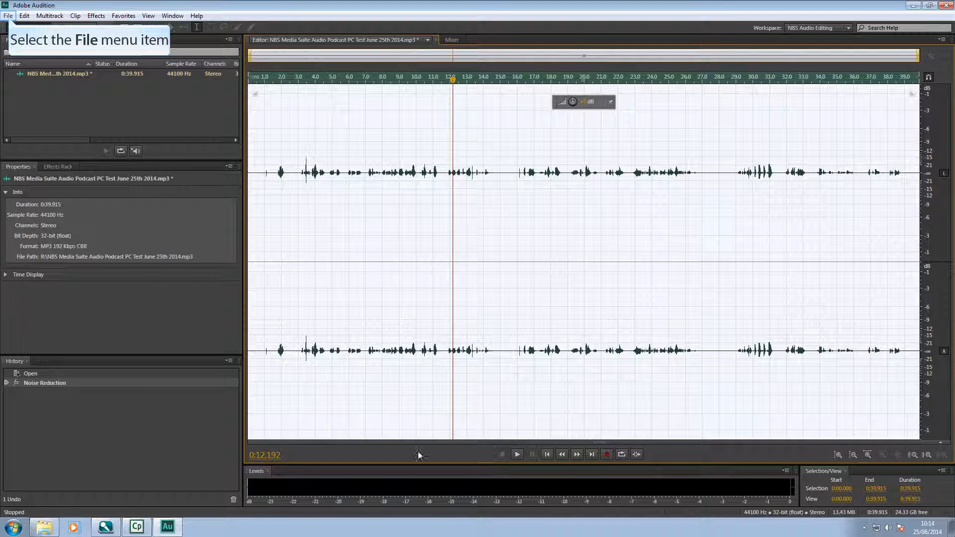
Save the recording as a new MP3 named "NBS Media Suite Audio Podcast PC Test June 25th 2014 CLEANED", accept the lossy format and close Audition.
click(8, 16)
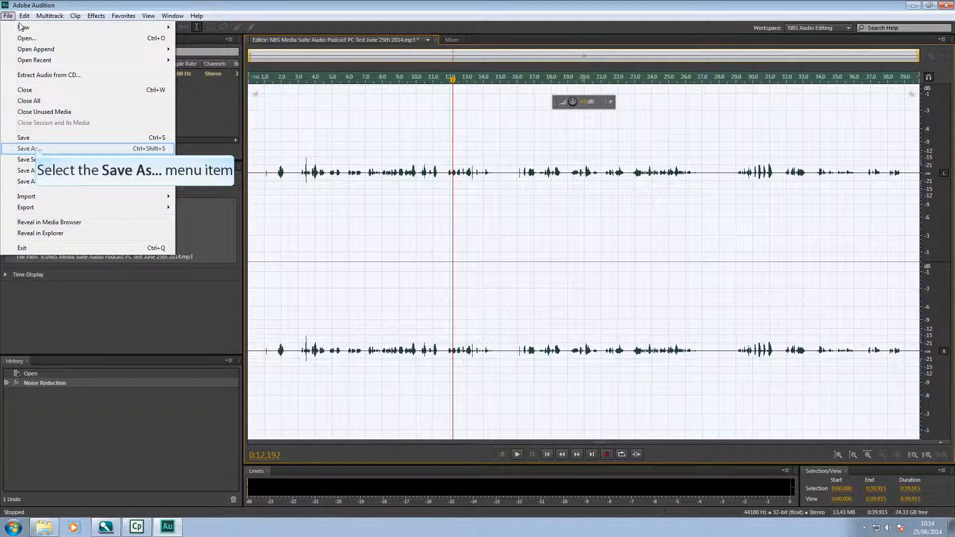
click(36, 149)
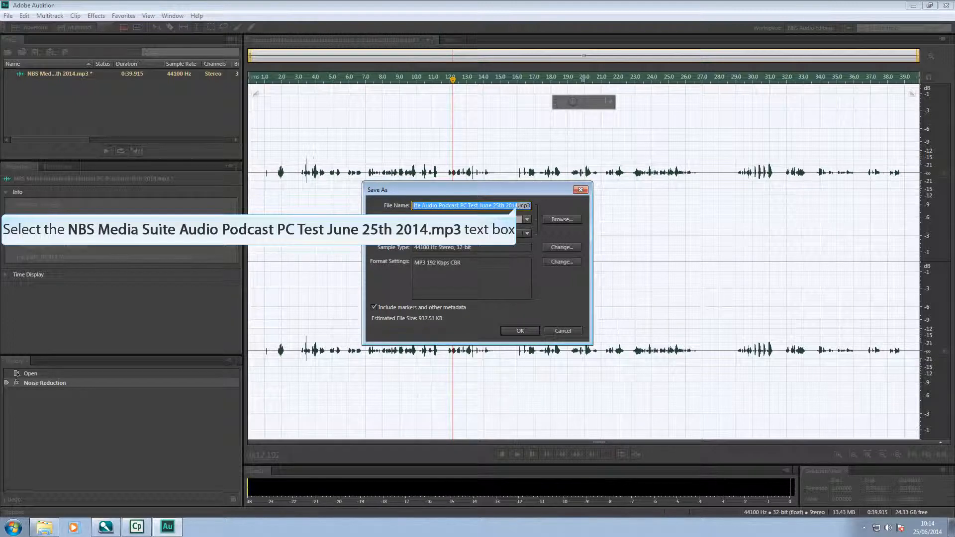
click(517, 206)
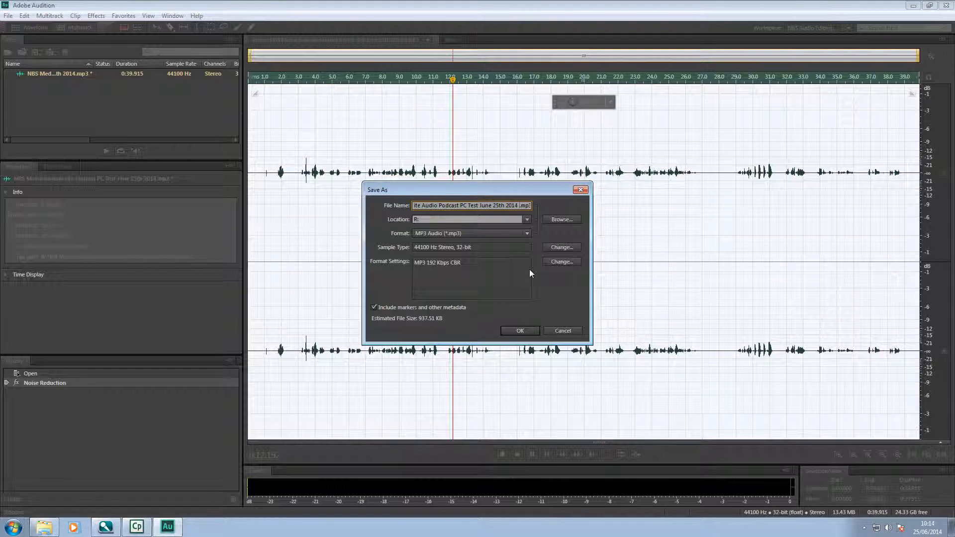
text(CLEANED)
click(526, 330)
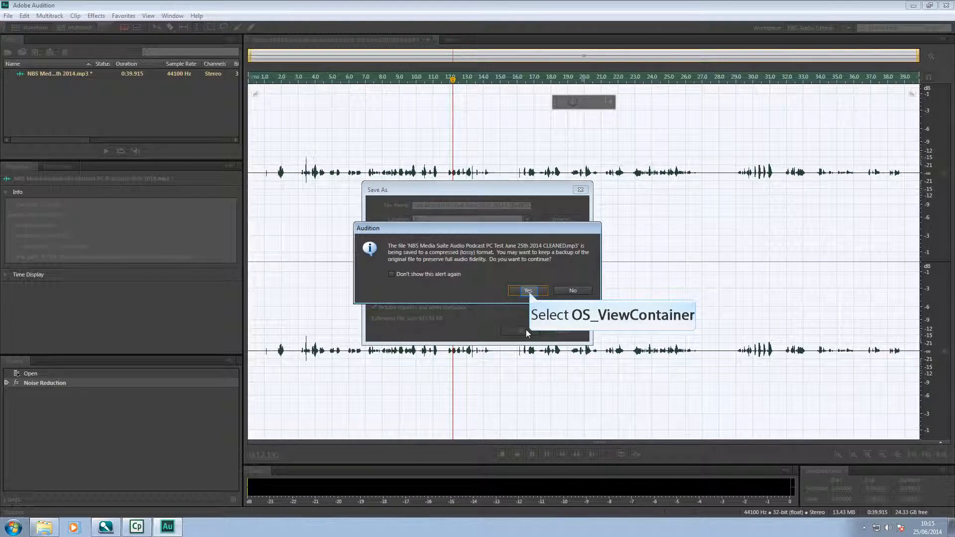
click(529, 292)
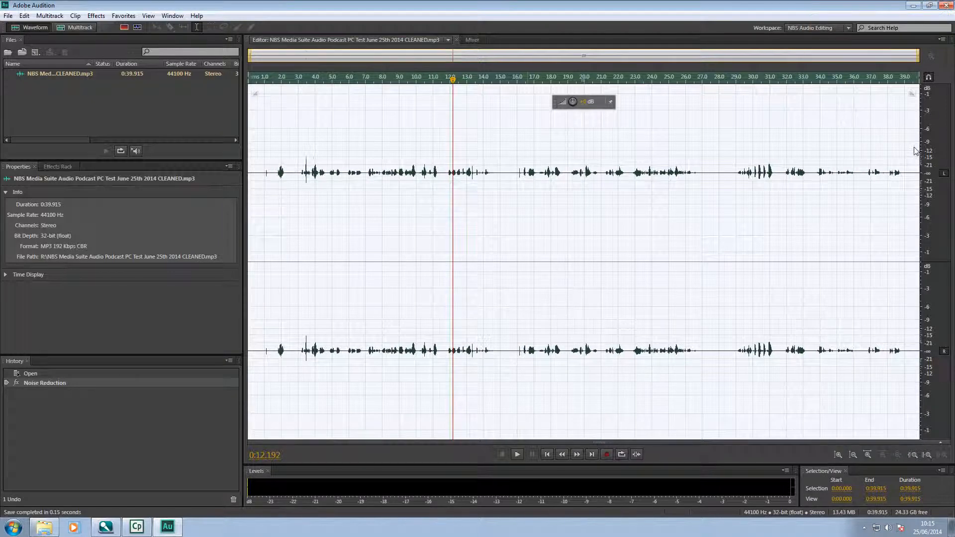
click(948, 6)
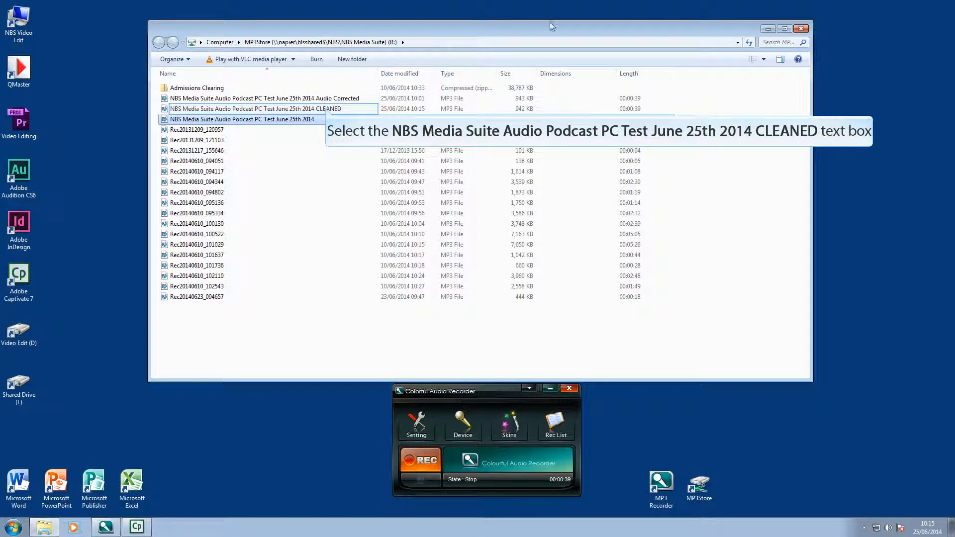
Play the CLEANED podcast MP3 from the MP3Store folder in VLC media player, stop playback and close the player.
click(328, 111)
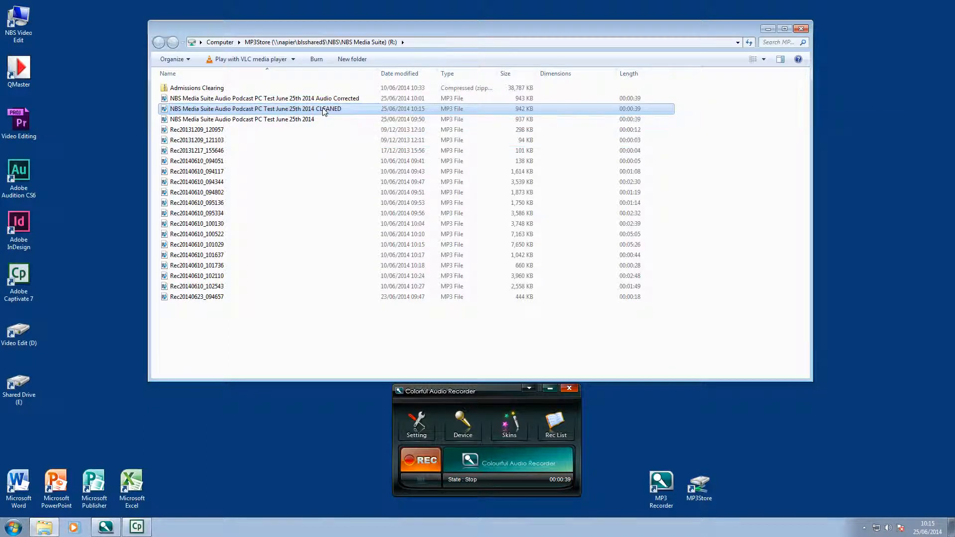
double_click(323, 109)
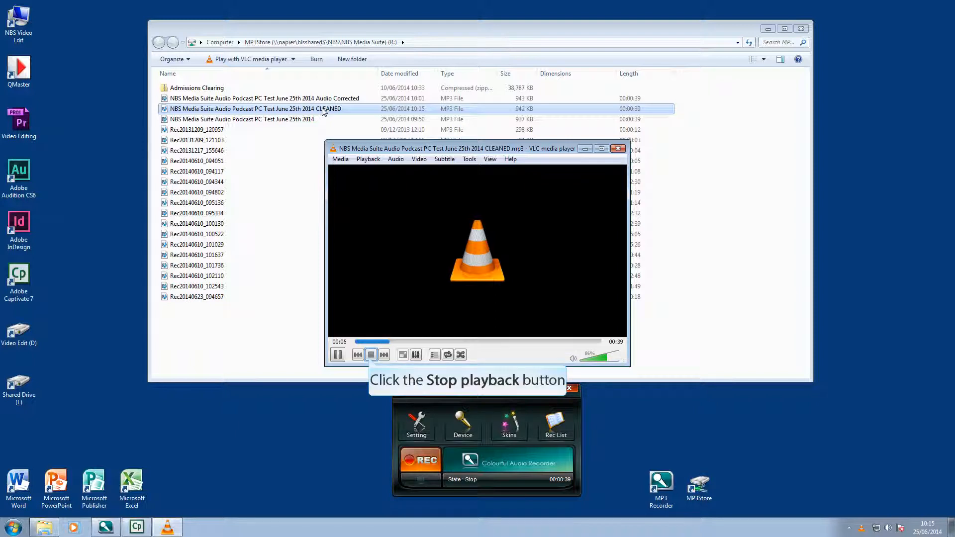
click(371, 355)
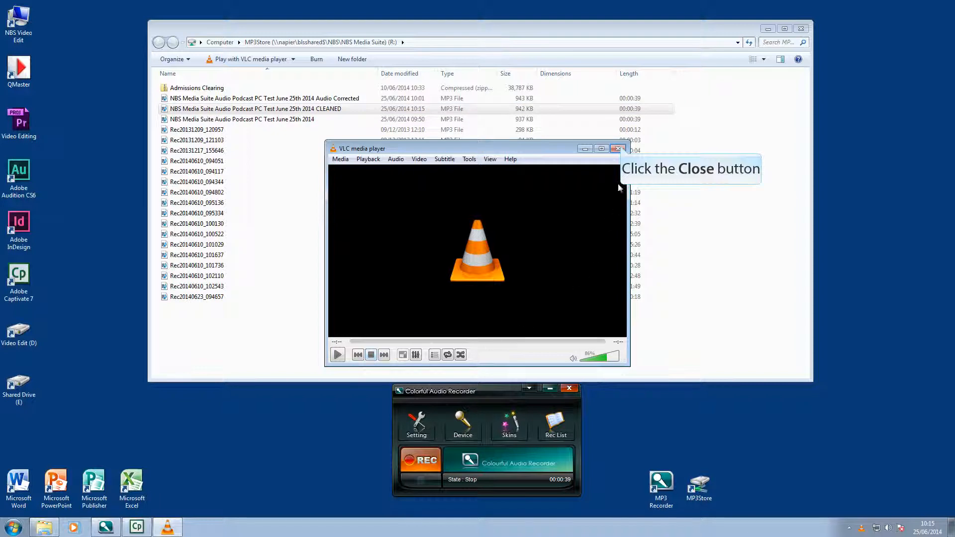
click(619, 149)
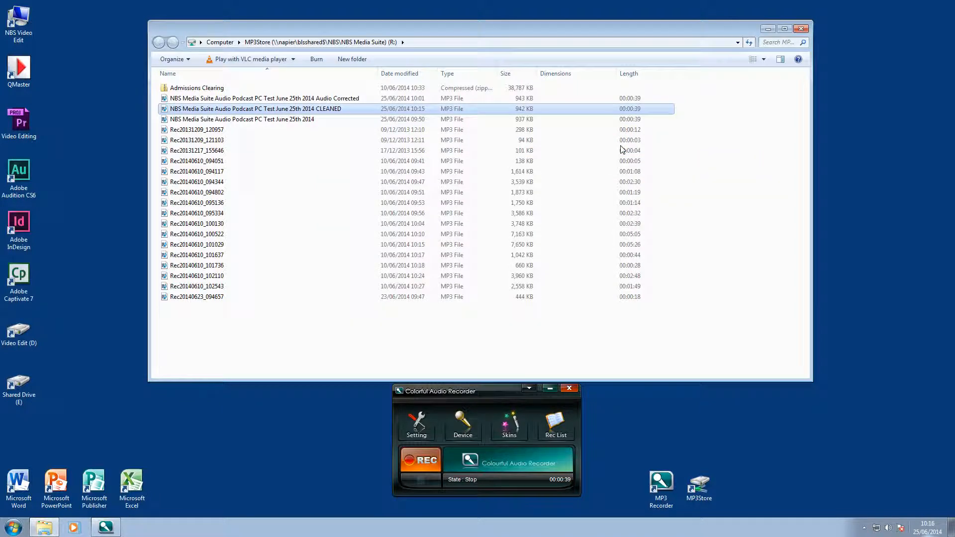